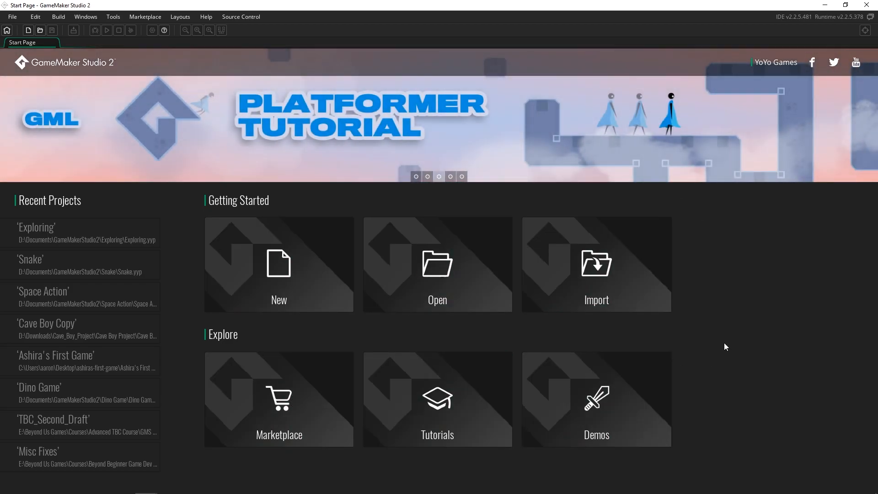
Step: Create a new GameMaker Language project named First Code and enlarge the resource tree to 150%
{"action": "left_click", "coordinate": [297, 255]}
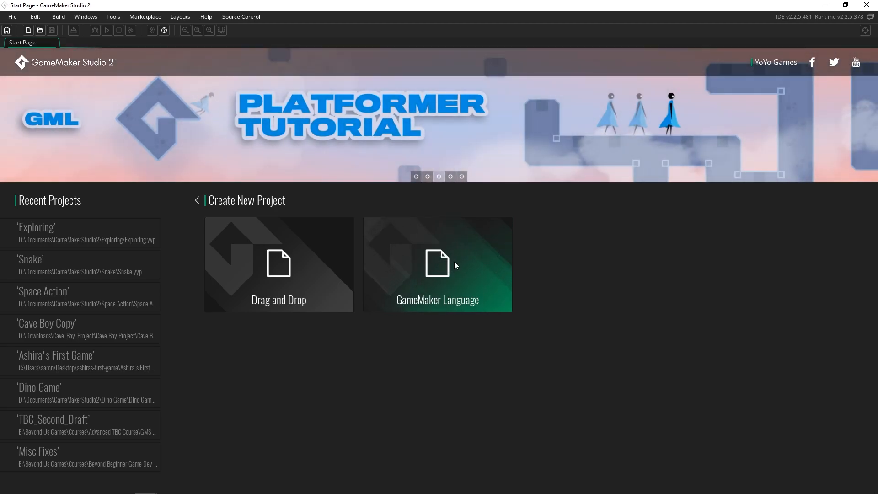
{"action": "left_click", "coordinate": [454, 262]}
{"action": "type", "text": "First Game"}
{"action": "key", "text": "Return"}
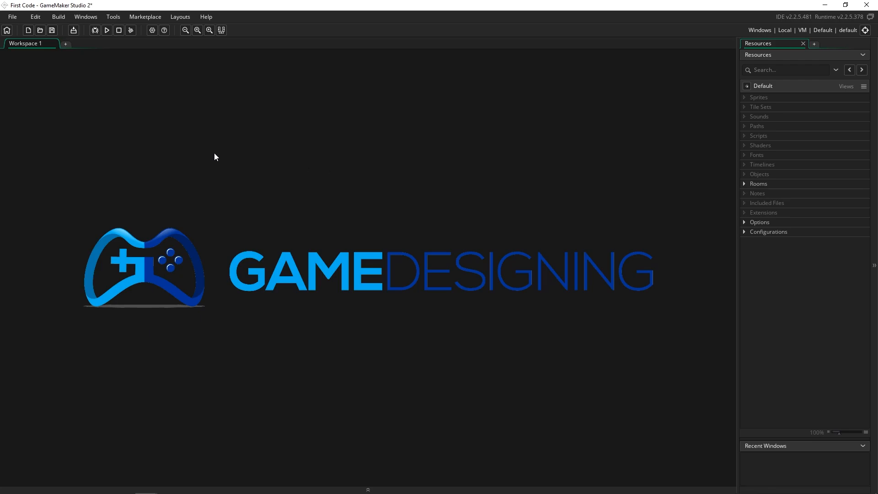
{"action": "left_click", "coordinate": [866, 432]}
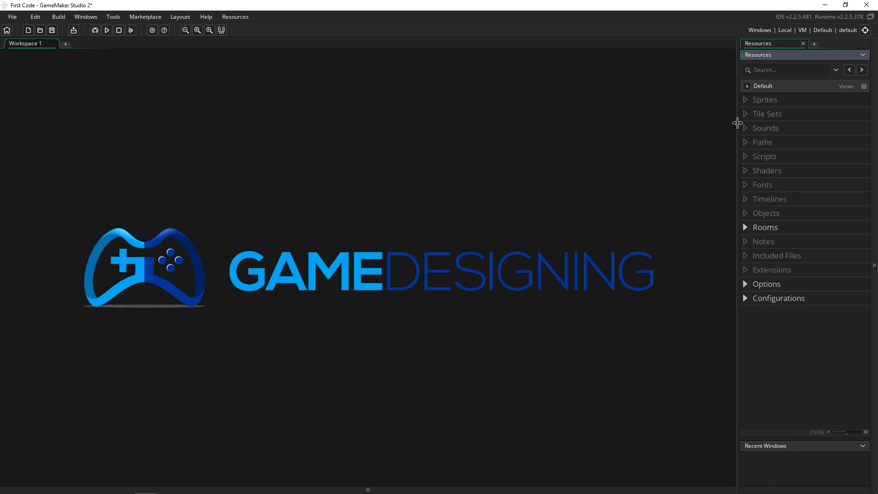
{"action": "left_click", "coordinate": [763, 101]}
{"action": "right_click", "coordinate": [762, 104]}
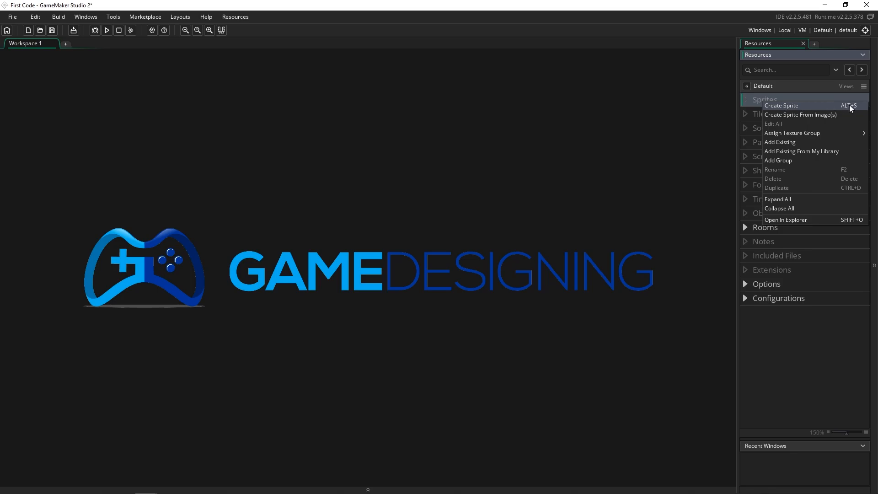
{"action": "left_click", "coordinate": [754, 100]}
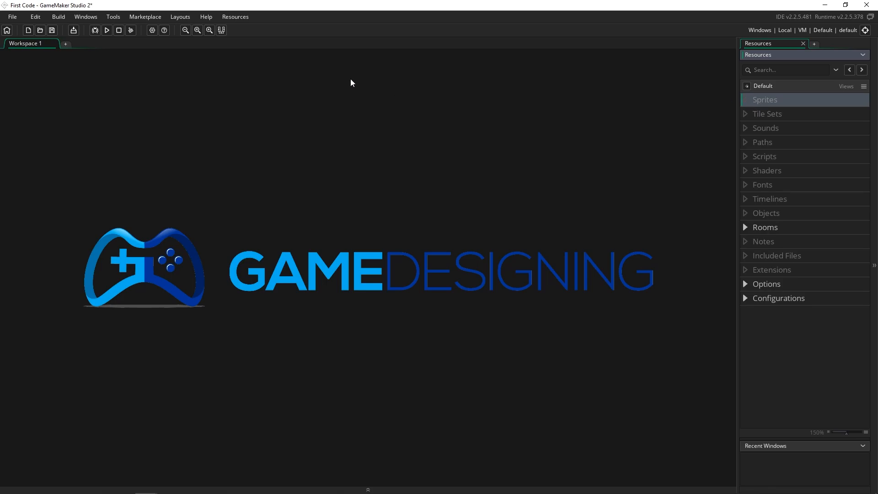
{"action": "left_click", "coordinate": [239, 17]}
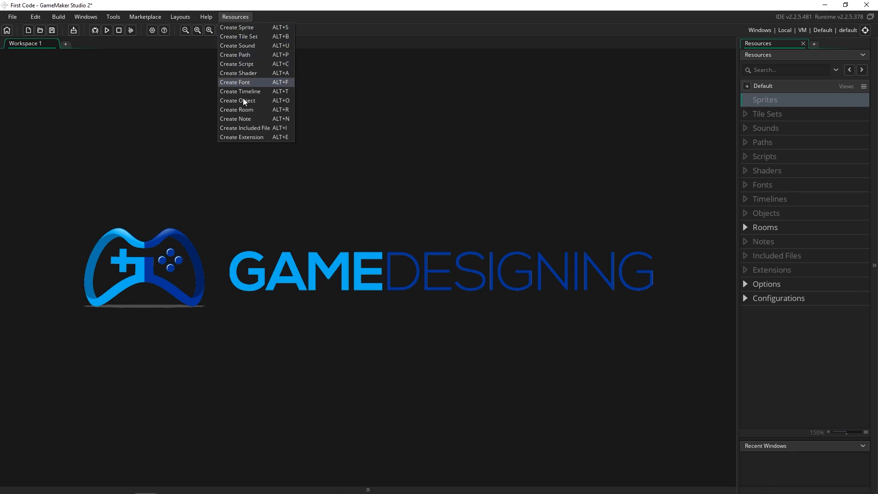
{"action": "left_click", "coordinate": [757, 101]}
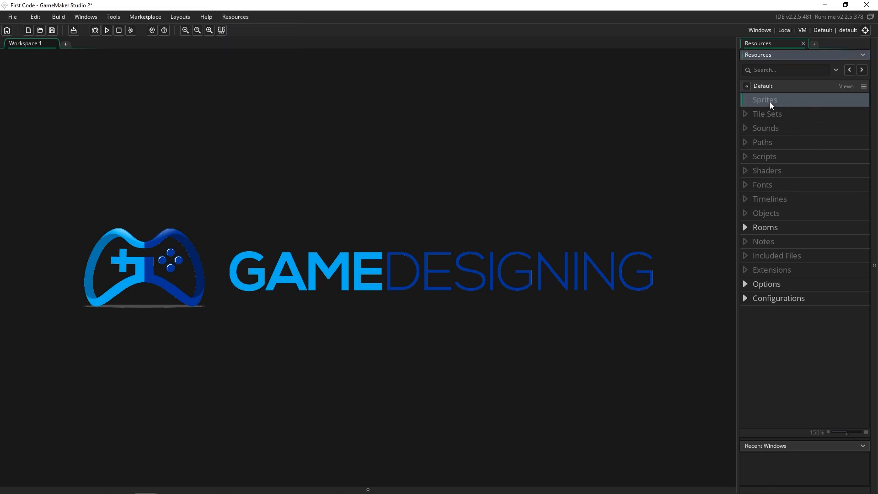
Step: Create a new sprite resource and reposition its editor window in the workspace
{"action": "right_click", "coordinate": [770, 100]}
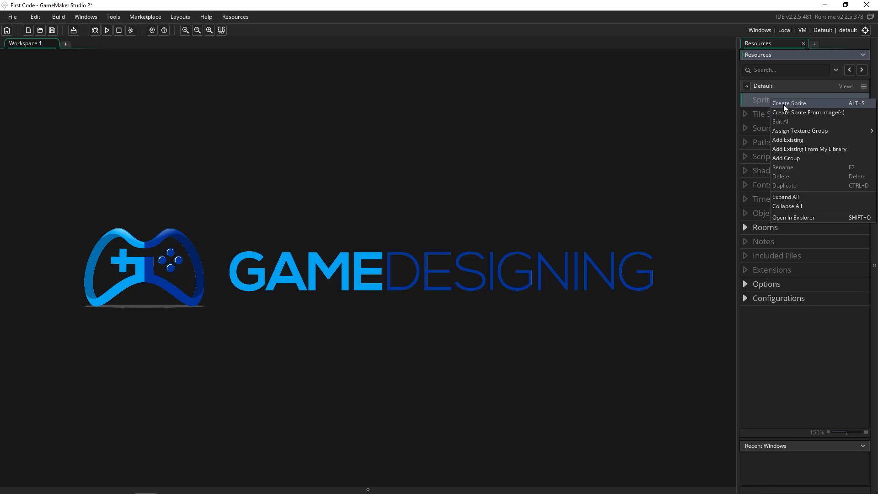
{"action": "left_click", "coordinate": [783, 103]}
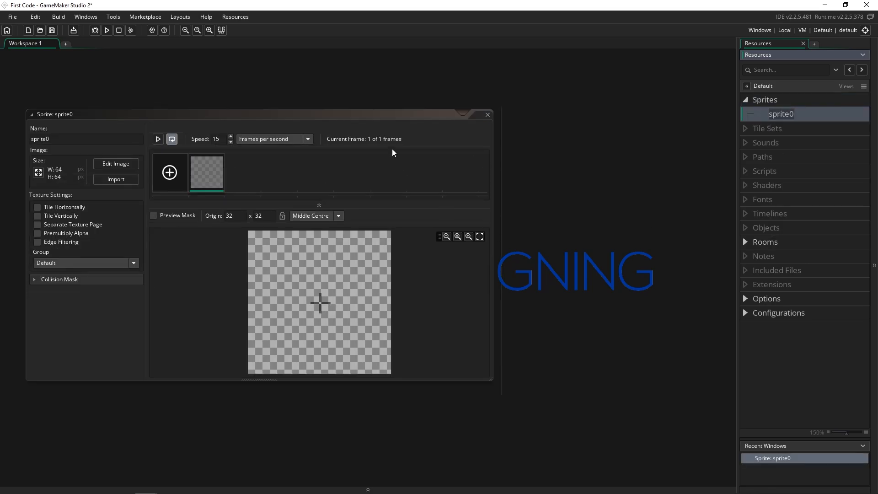
{"action": "left_click_drag", "start_coordinate": [343, 116], "coordinate": [450, 81]}
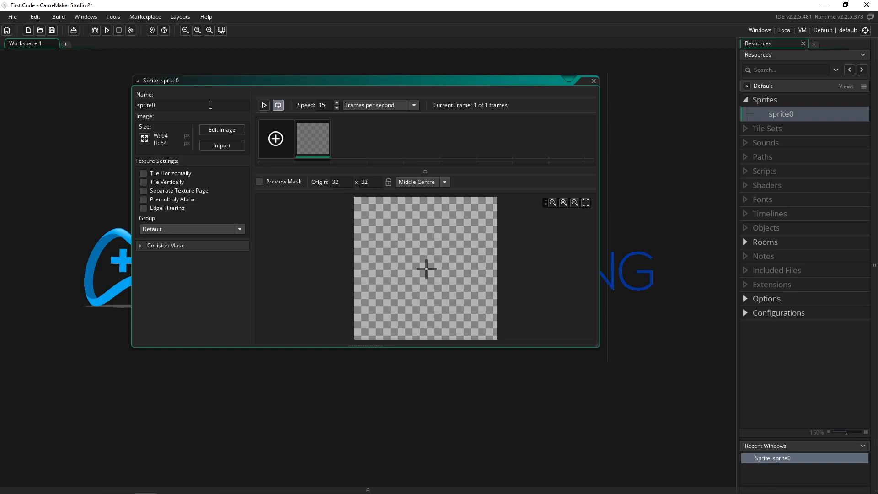
Step: Rename the new sprite as playerSprite
{"action": "key", "text": "BackSpace"}
{"action": "key", "text": "BackSpace"}
{"action": "key", "text": "BackSpace"}
{"action": "key", "text": "BackSpace"}
{"action": "key", "text": "BackSpace"}
{"action": "key", "text": "BackSpace"}
{"action": "type", "text": "playerSprite"}
Step: Try alternative sprite names, one ending in _sprite and one written PlayerSprite, and clear the name
{"action": "double_click", "coordinate": [145, 106]}
{"action": "left_click", "coordinate": [190, 104]}
{"action": "double_click", "coordinate": [181, 106]}
{"action": "left_click", "coordinate": [178, 108]}
{"action": "key", "text": "BackSpace"}
{"action": "type", "text": "_sprite"}
{"action": "key", "text": "ctrl+a"}
{"action": "type", "text": "PlayerSprite"}
{"action": "key", "text": "ctrl+a"}
{"action": "key", "text": "BackSpace"}
Step: Rename the sprite as sprPlayer
{"action": "type", "text": "yer"}
{"action": "left_click_drag", "start_coordinate": [166, 106], "coordinate": [131, 103]}
{"action": "left_click", "coordinate": [188, 106]}
{"action": "key", "text": "Return"}
Step: Open the sprPlayer frame in the image editor and close it again from the workspace
{"action": "double_click", "coordinate": [314, 138]}
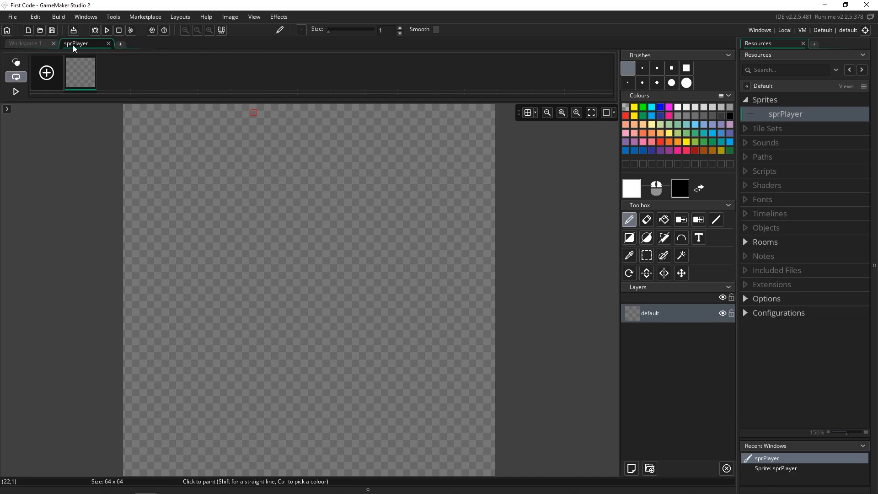
{"action": "left_click", "coordinate": [33, 43]}
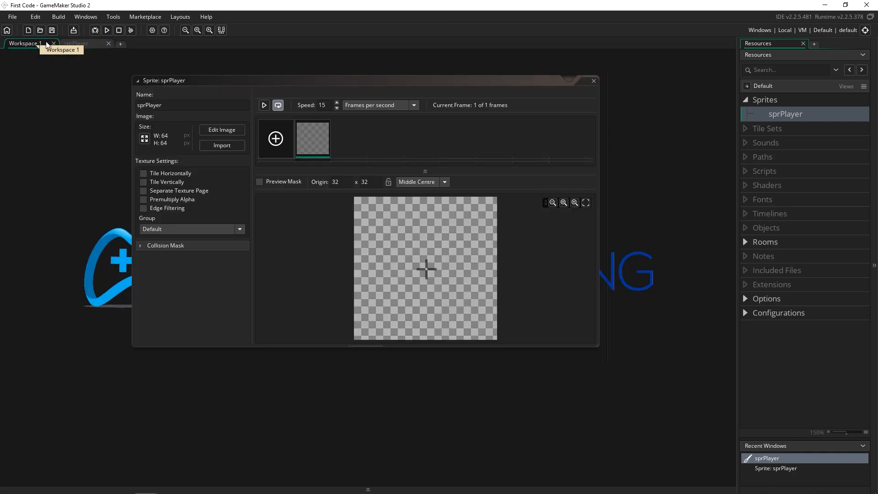
{"action": "left_click", "coordinate": [109, 44]}
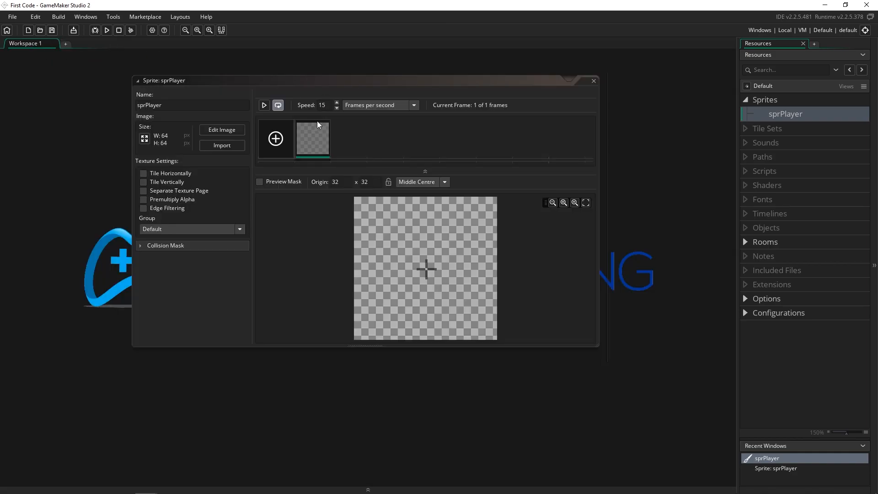
Step: Open sprPlayer's image for editing and select the filled Ellipse tool with a light blue colour
{"action": "left_click", "coordinate": [237, 131]}
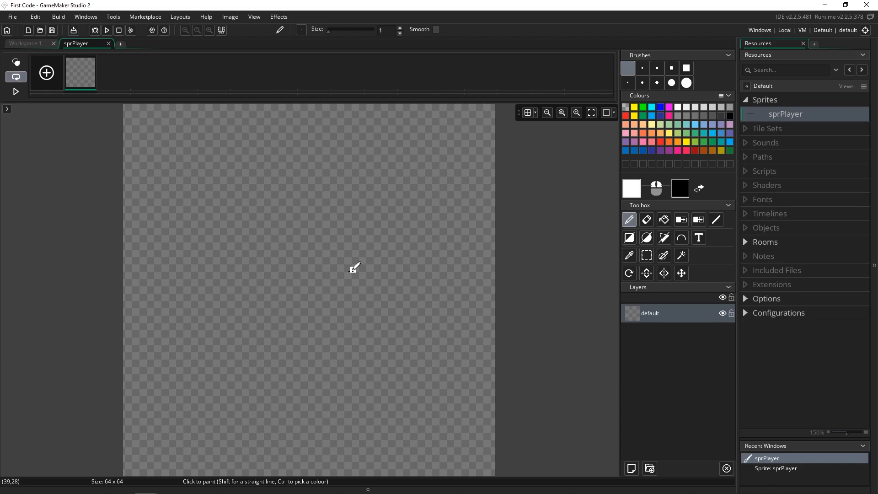
{"action": "scroll", "coordinate": [344, 256], "scroll_direction": "down", "scroll_amount": 1}
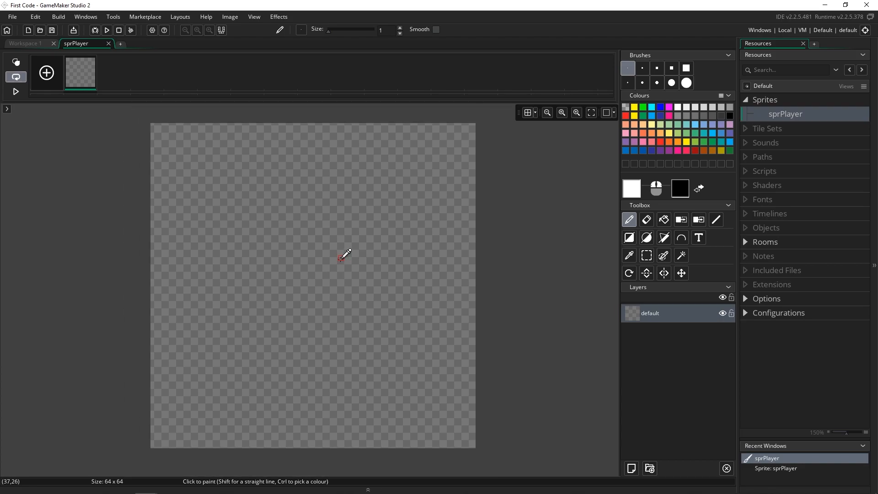
{"action": "scroll", "coordinate": [344, 255], "scroll_direction": "down", "scroll_amount": 1}
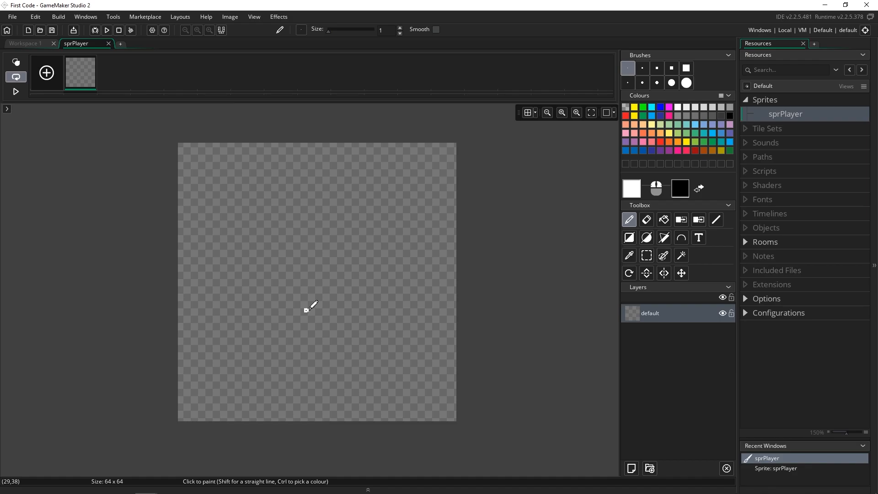
{"action": "left_click", "coordinate": [647, 244]}
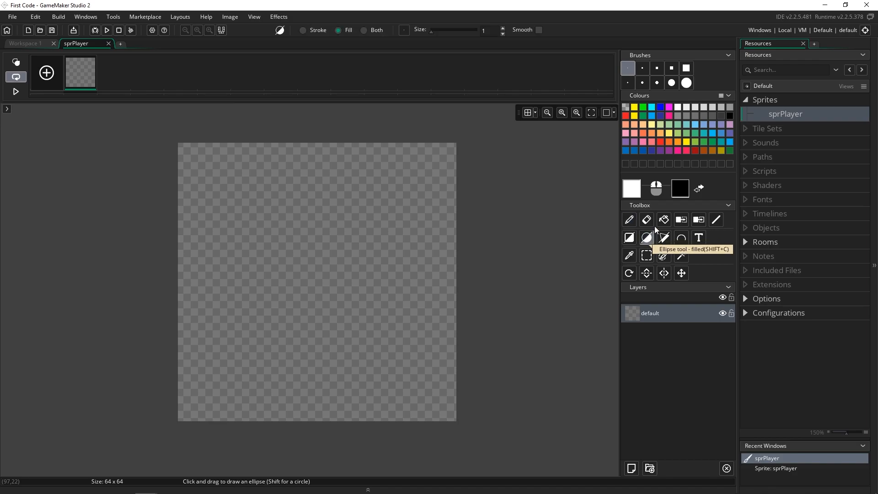
{"action": "left_click", "coordinate": [686, 126]}
{"action": "left_click_drag", "start_coordinate": [457, 145], "coordinate": [188, 406]}
{"action": "key", "text": "ctrl+z"}
{"action": "left_click", "coordinate": [647, 237]}
{"action": "left_click_drag", "start_coordinate": [461, 147], "coordinate": [190, 433]}
{"action": "key", "text": "ctrl+z"}
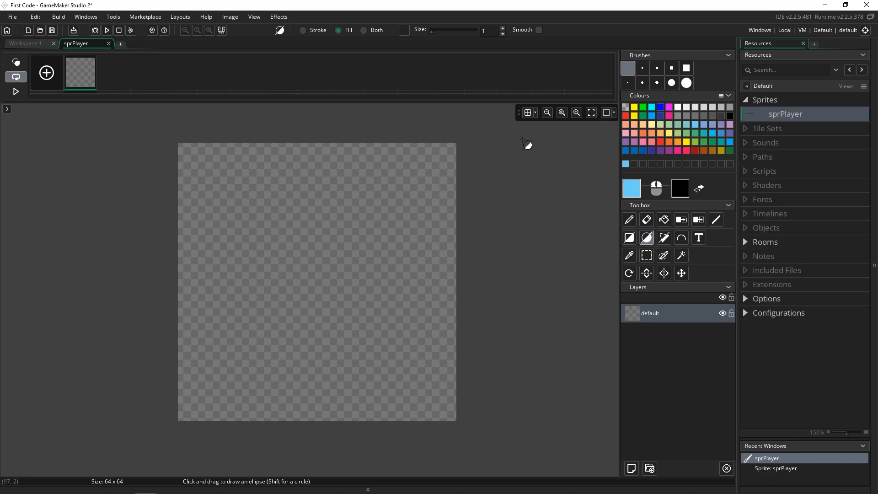
Step: Draw a filled light blue circle spanning the whole 64 x 64 canvas, and select the Pencil tool with green
{"action": "left_click_drag", "start_coordinate": [454, 145], "coordinate": [180, 419]}
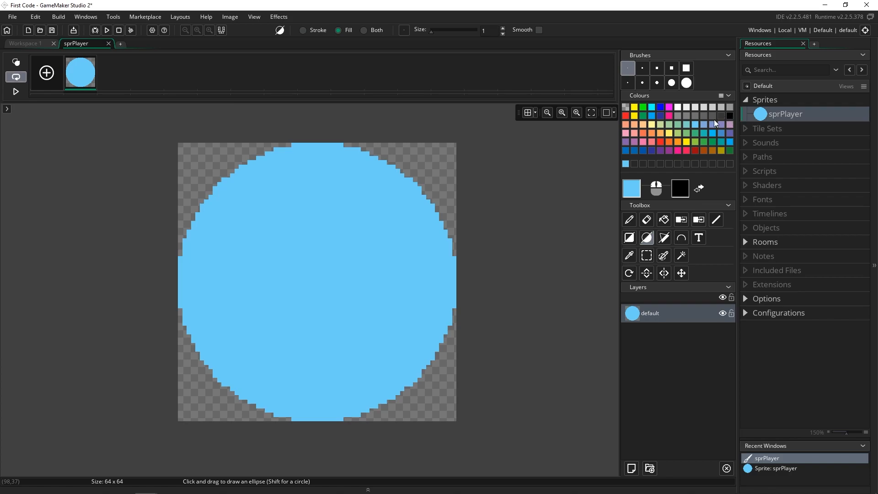
{"action": "left_click", "coordinate": [695, 133]}
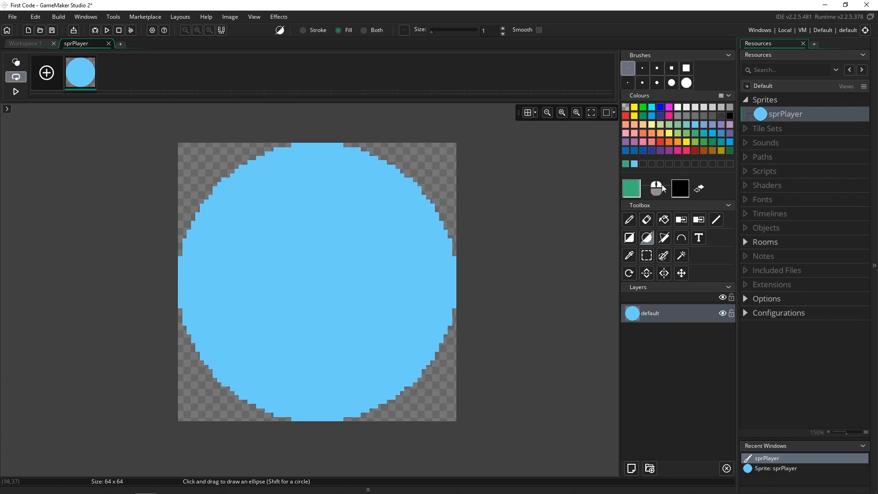
{"action": "left_click", "coordinate": [633, 223]}
Step: Try a small green pencil mark on the circle and a brush size of 84, and revert both
{"action": "left_click", "coordinate": [259, 236]}
{"action": "mouse_move", "coordinate": [259, 237]}
{"action": "left_mouse_down"}
{"action": "mouse_move", "coordinate": [257, 246]}
{"action": "mouse_move", "coordinate": [259, 238]}
{"action": "left_mouse_up"}
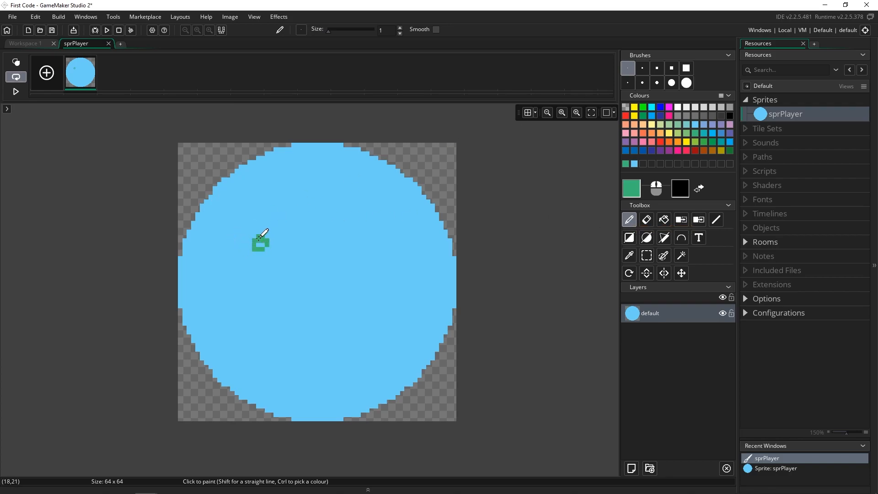
{"action": "key", "text": "ctrl+z"}
{"action": "left_click_drag", "start_coordinate": [328, 30], "coordinate": [368, 33]}
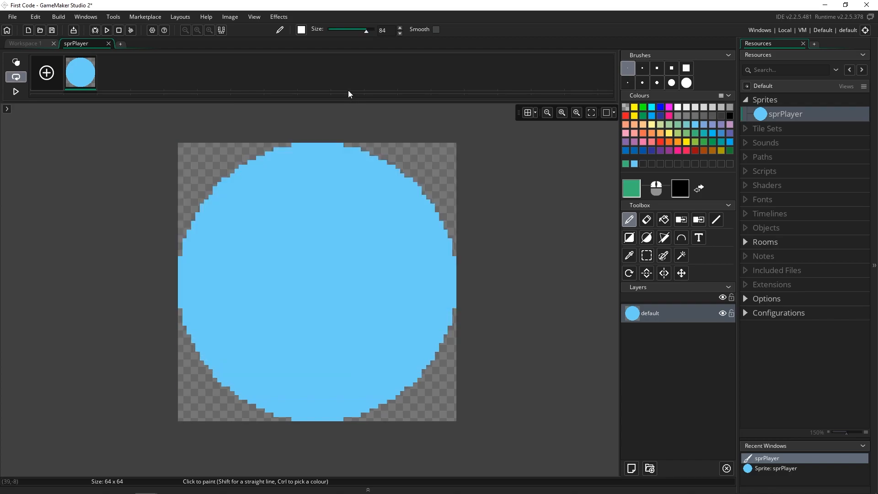
{"action": "left_click_drag", "start_coordinate": [366, 33], "coordinate": [328, 30]}
Step: Draw two round eye outlines and a curved smile in green on the blue circle, and close the image editor
{"action": "mouse_move", "coordinate": [277, 222]}
{"action": "left_mouse_down"}
{"action": "mouse_move", "coordinate": [241, 222]}
{"action": "mouse_move", "coordinate": [268, 264]}
{"action": "mouse_move", "coordinate": [280, 220]}
{"action": "left_mouse_up"}
{"action": "mouse_move", "coordinate": [388, 222]}
{"action": "left_mouse_down"}
{"action": "mouse_move", "coordinate": [364, 274]}
{"action": "mouse_move", "coordinate": [391, 222]}
{"action": "left_mouse_up"}
{"action": "mouse_move", "coordinate": [236, 318]}
{"action": "left_mouse_down"}
{"action": "mouse_move", "coordinate": [274, 353]}
{"action": "mouse_move", "coordinate": [389, 312]}
{"action": "left_mouse_up"}
{"action": "left_click", "coordinate": [407, 232]}
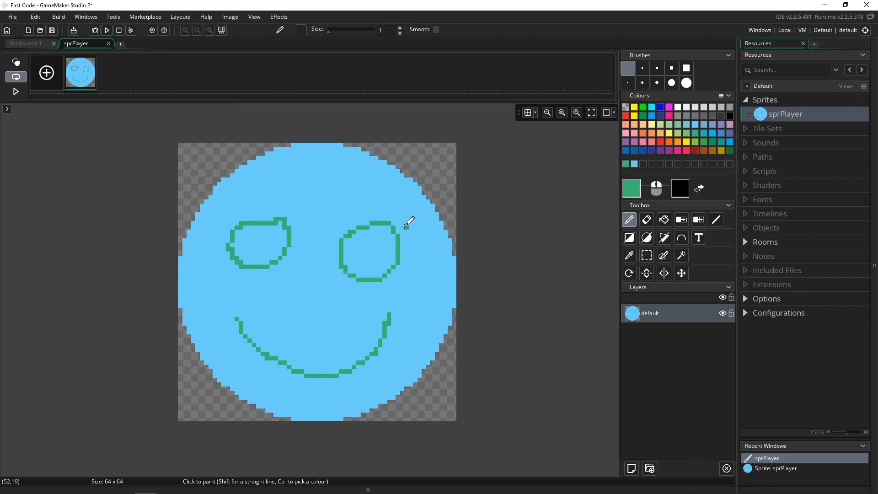
{"action": "left_click", "coordinate": [108, 43]}
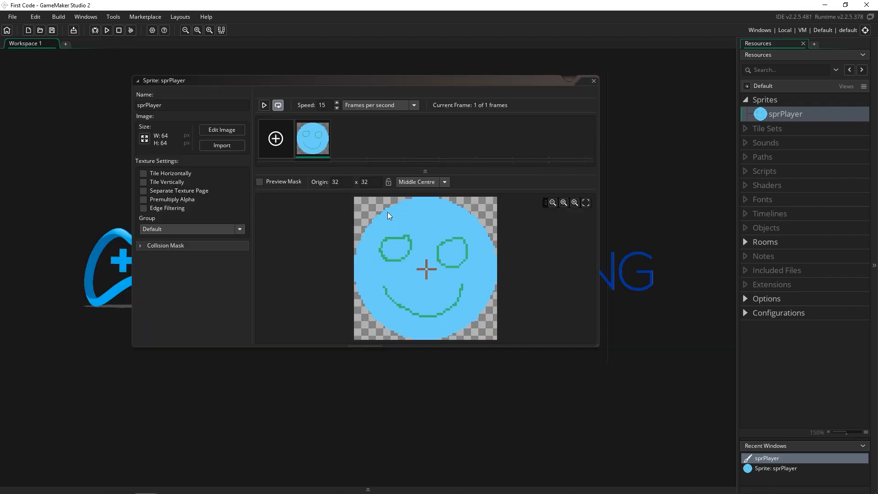
Step: Create a new object named objPlayer and assign sprPlayer as its sprite
{"action": "right_click", "coordinate": [754, 229]}
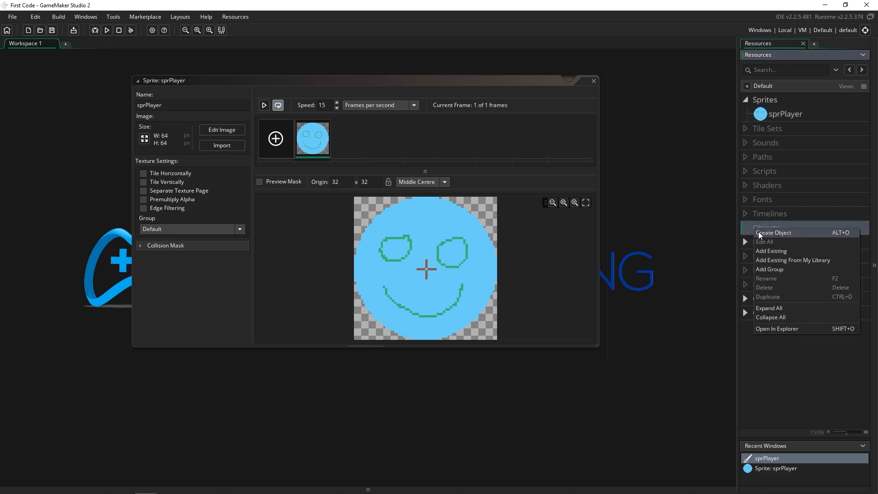
{"action": "left_click", "coordinate": [773, 232]}
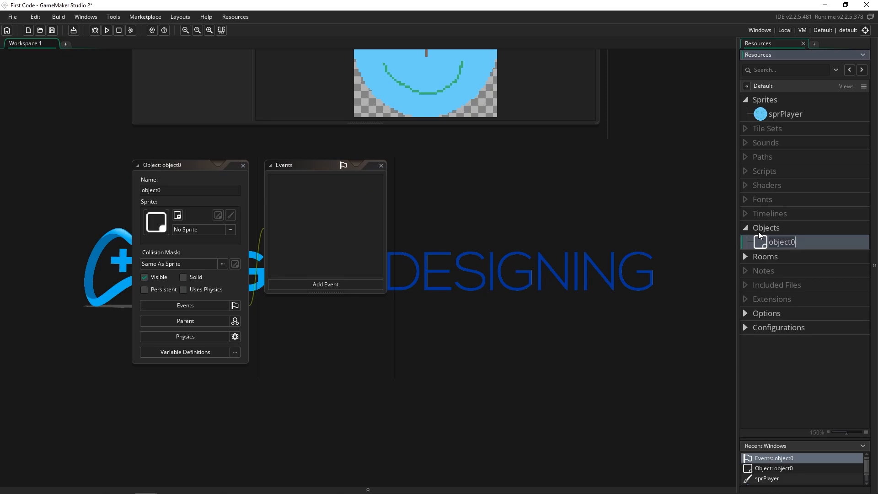
{"action": "type", "text": "objPlayer"}
{"action": "key", "text": "Return"}
{"action": "left_click", "coordinate": [233, 230]}
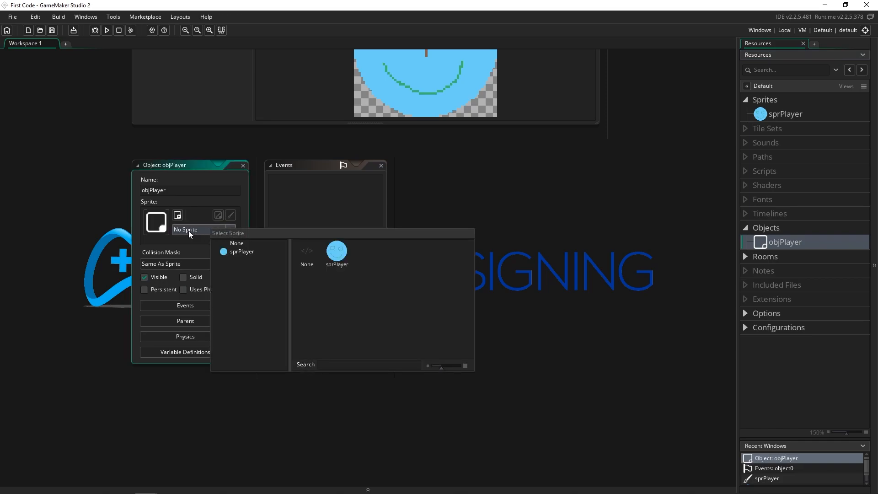
{"action": "left_click", "coordinate": [338, 251]}
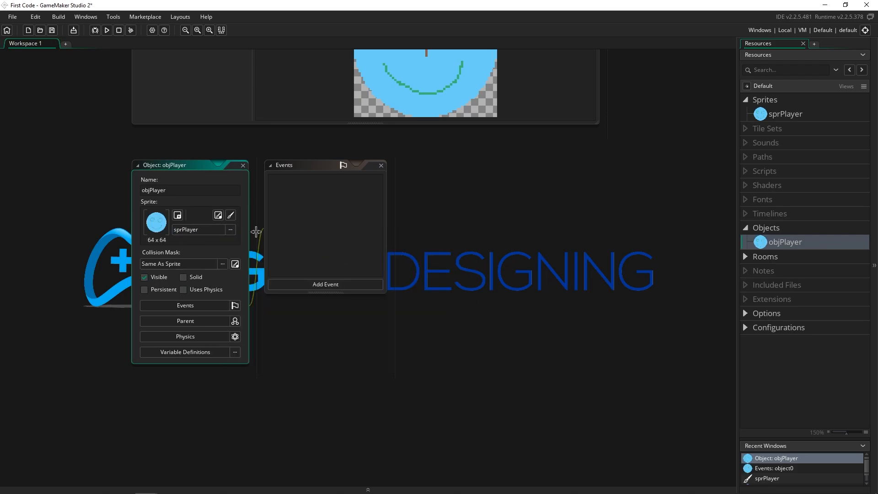
Step: Set objPlayer's sprite to None and assign sprPlayer to it again
{"action": "left_click", "coordinate": [230, 230]}
{"action": "left_click", "coordinate": [320, 264]}
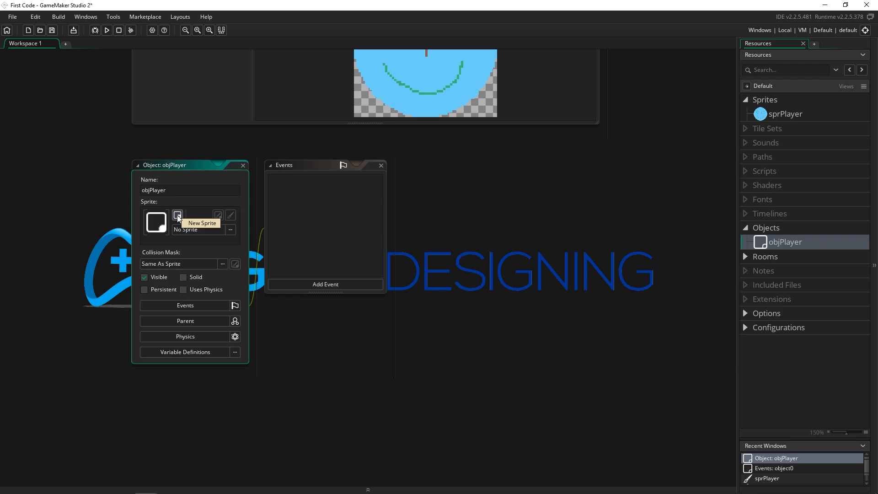
{"action": "left_click", "coordinate": [210, 226]}
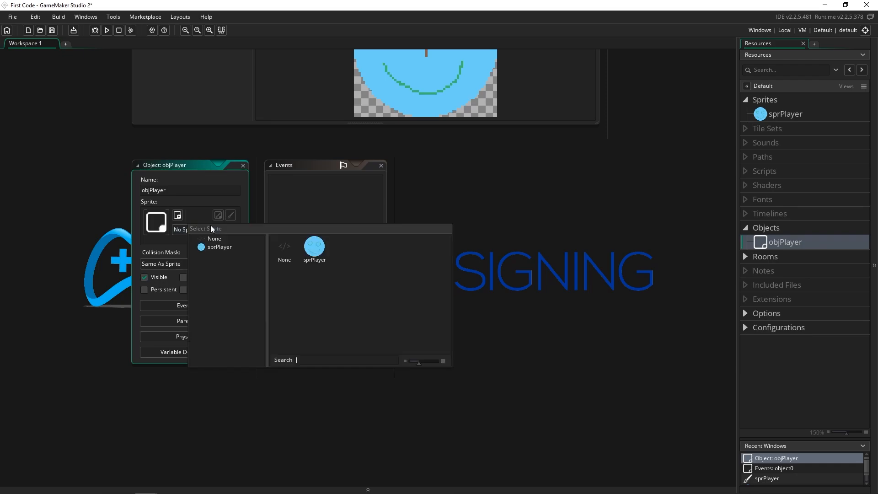
{"action": "left_click", "coordinate": [318, 246]}
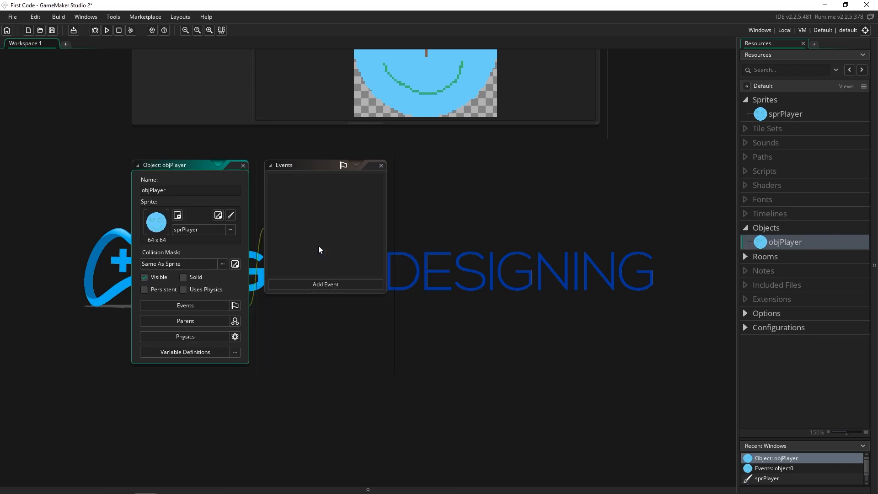
Step: View sprPlayer's image and its sprite properties from the objPlayer object
{"action": "left_click", "coordinate": [230, 215]}
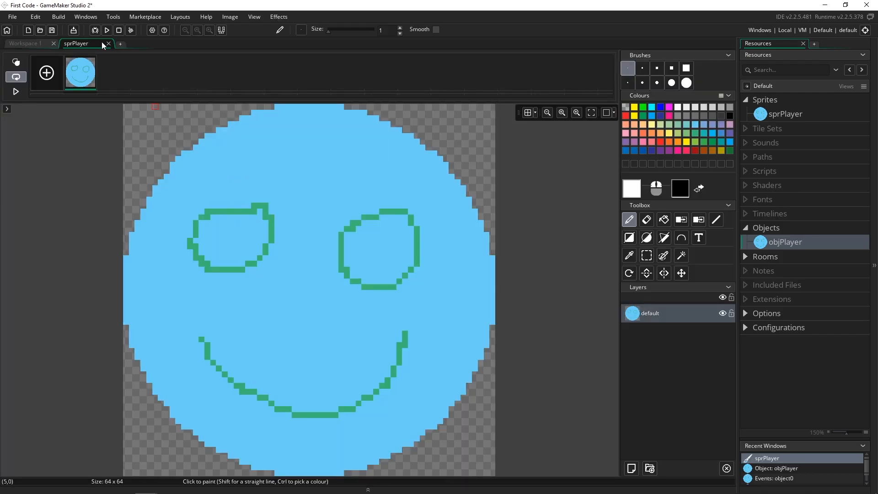
{"action": "left_click", "coordinate": [109, 43]}
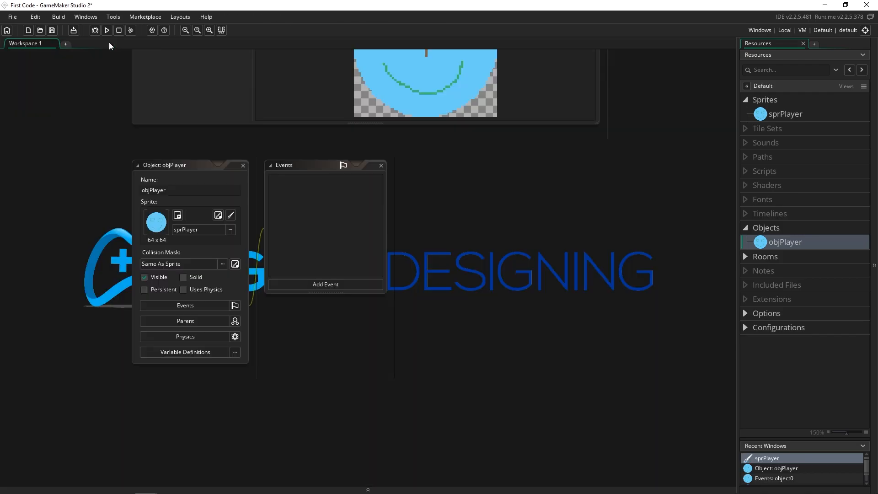
{"action": "left_click", "coordinate": [218, 215]}
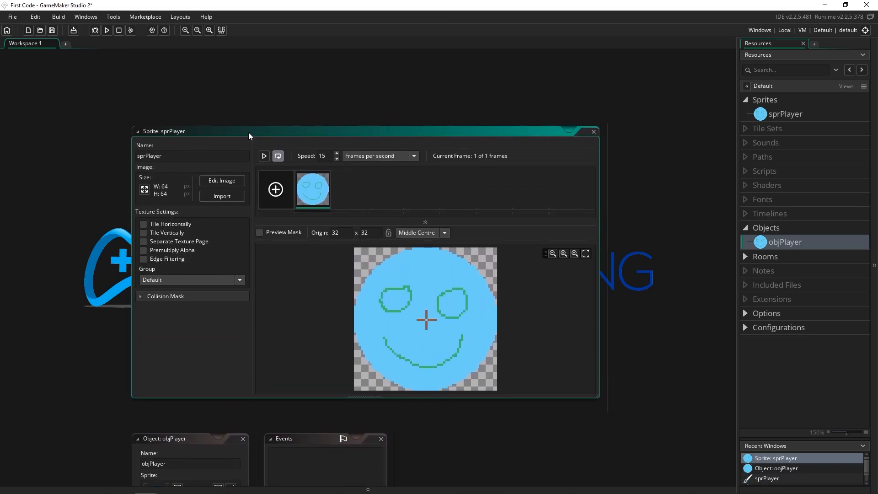
{"action": "left_click_drag", "start_coordinate": [248, 133], "coordinate": [249, 115]}
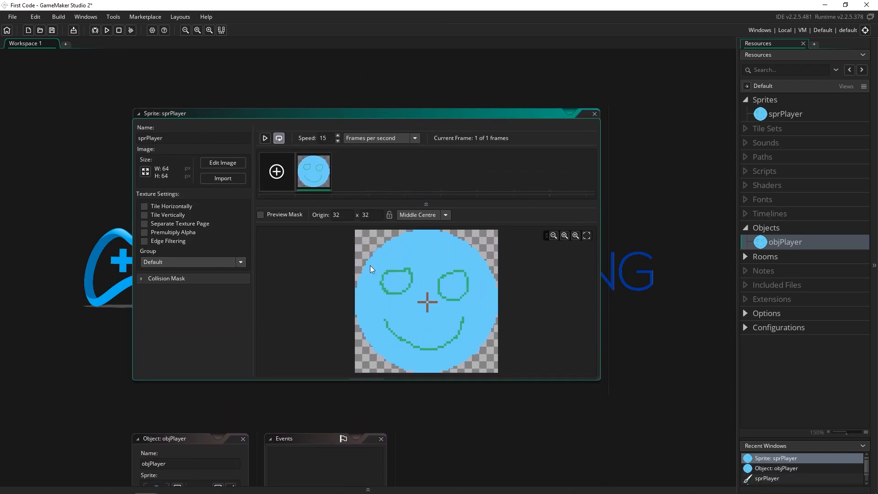
Step: Add a Step event to objPlayer
{"action": "scroll", "coordinate": [633, 301], "scroll_direction": "down", "scroll_amount": 6}
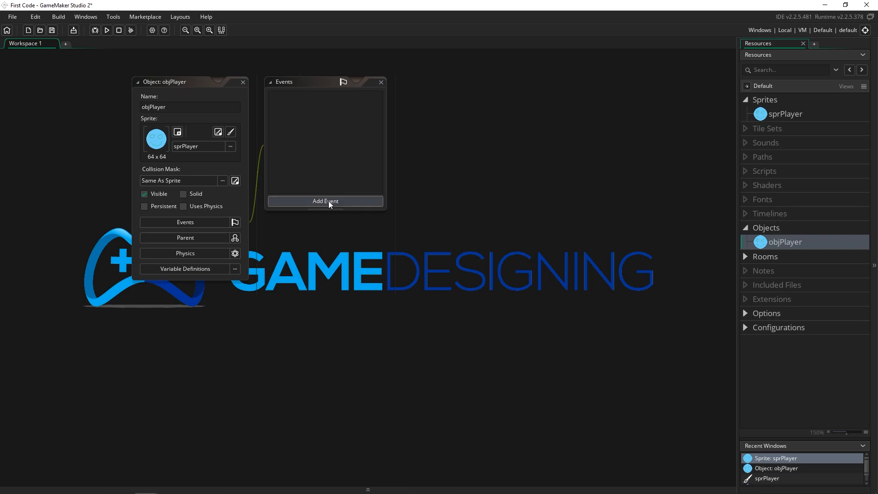
{"action": "left_click", "coordinate": [353, 202]}
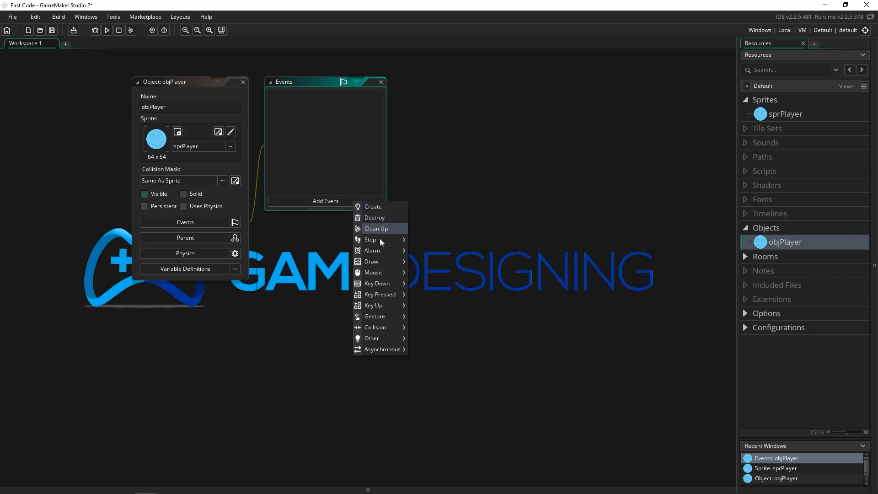
{"action": "mouse_move", "coordinate": [378, 319]}
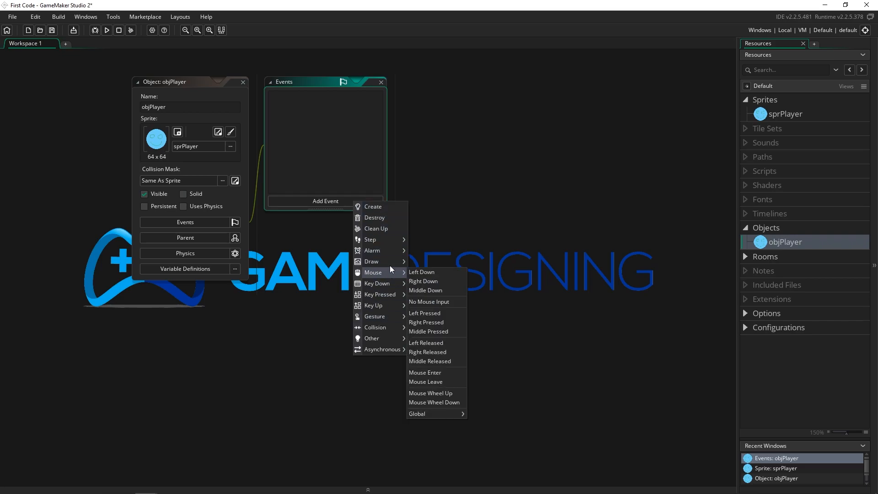
{"action": "mouse_move", "coordinate": [391, 261]}
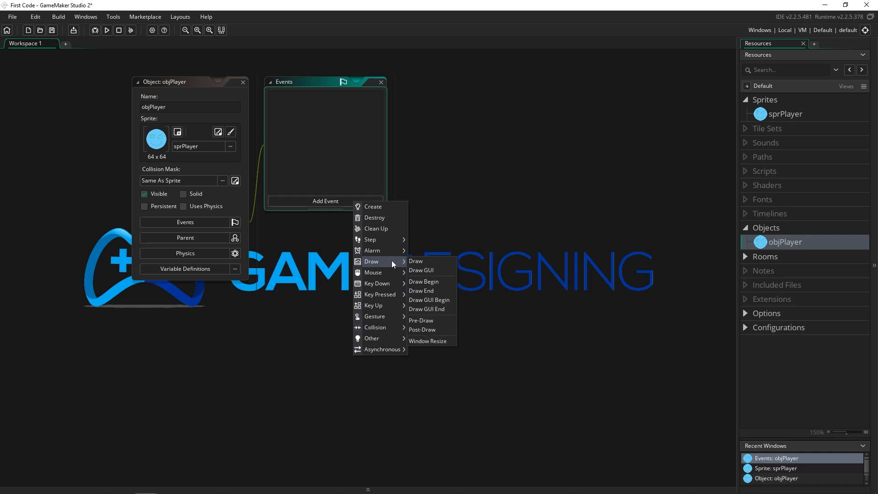
{"action": "mouse_move", "coordinate": [385, 239]}
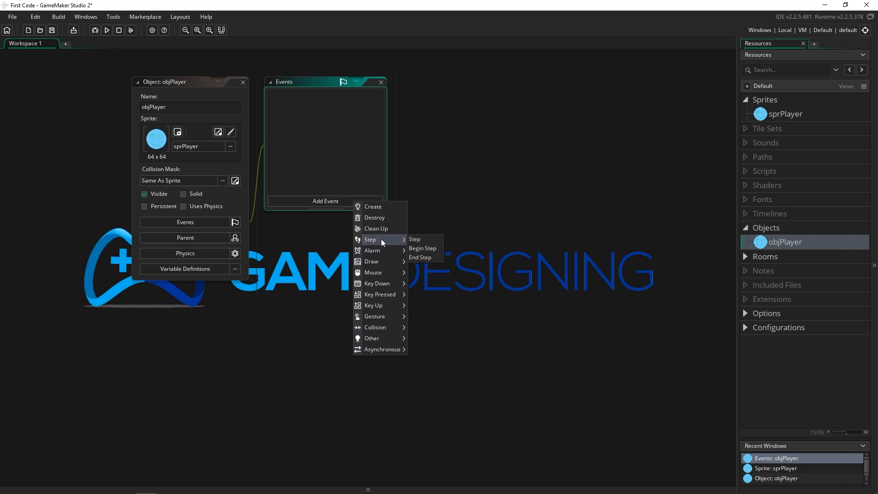
{"action": "left_click", "coordinate": [425, 240]}
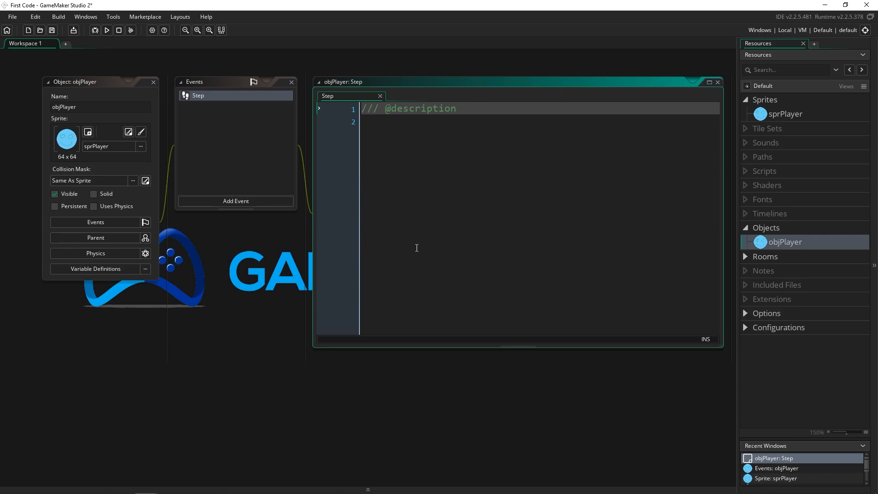
Step: Write the code line "y = y + 5;" under the description comment in objPlayer's Step event
{"action": "middle_click_drag", "start_coordinate": [243, 368], "coordinate": [452, 306]}
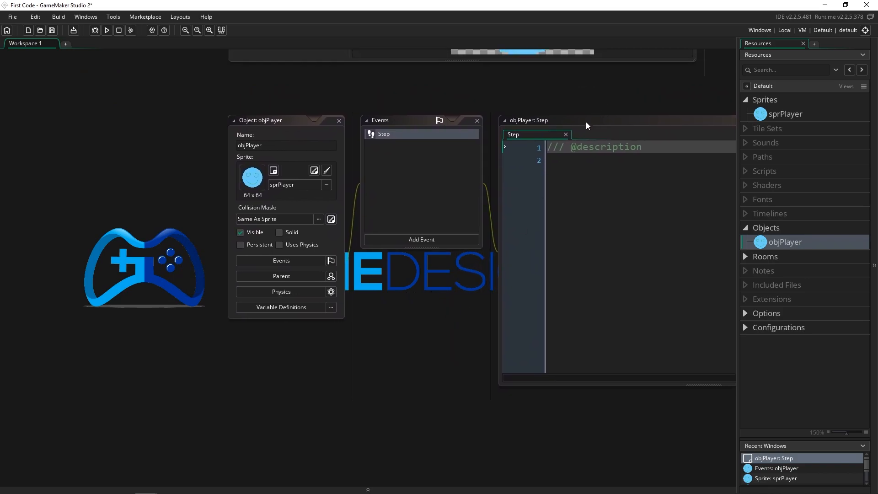
{"action": "left_click", "coordinate": [586, 122]}
{"action": "left_click", "coordinate": [473, 175]}
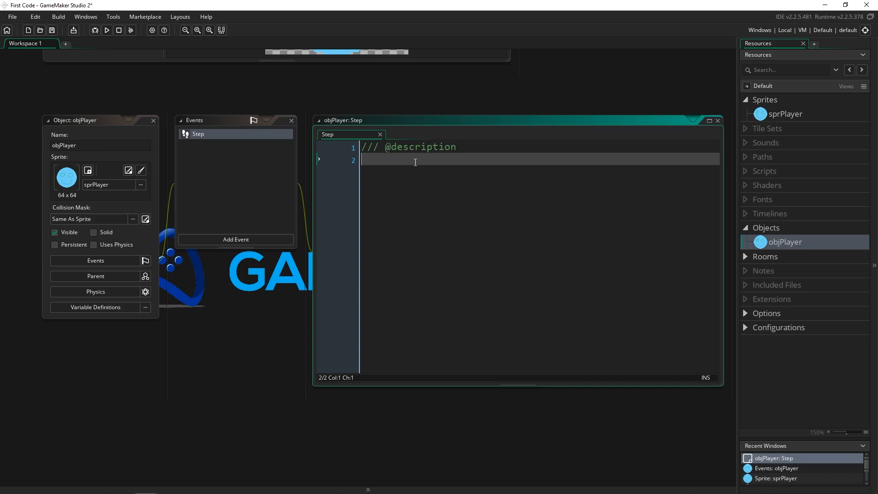
{"action": "type", "text": "y = y + 5;"}
Step: Save the project, then test-run the game and close its window
{"action": "key", "text": "ctrl+s"}
{"action": "left_click", "coordinate": [109, 34]}
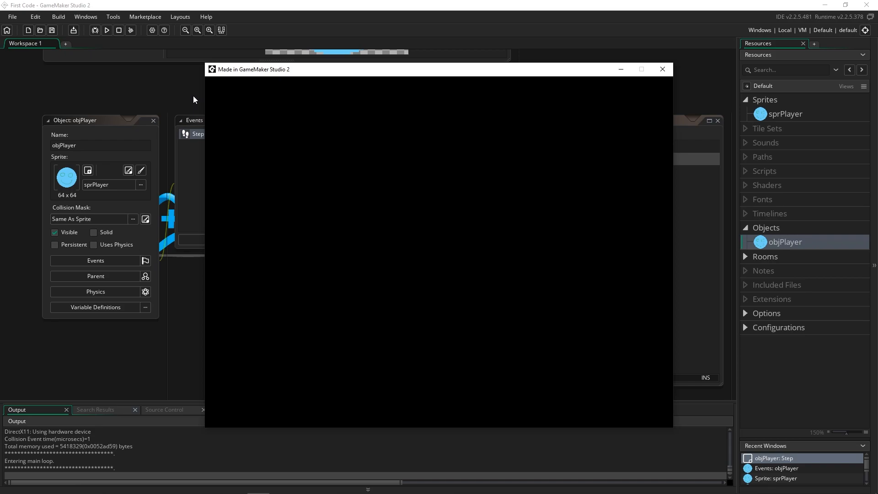
{"action": "left_click", "coordinate": [668, 71]}
Step: Open room0 and place an objPlayer instance near the room's upper middle, at about (480, 64), on the Instances layer
{"action": "left_click", "coordinate": [744, 258]}
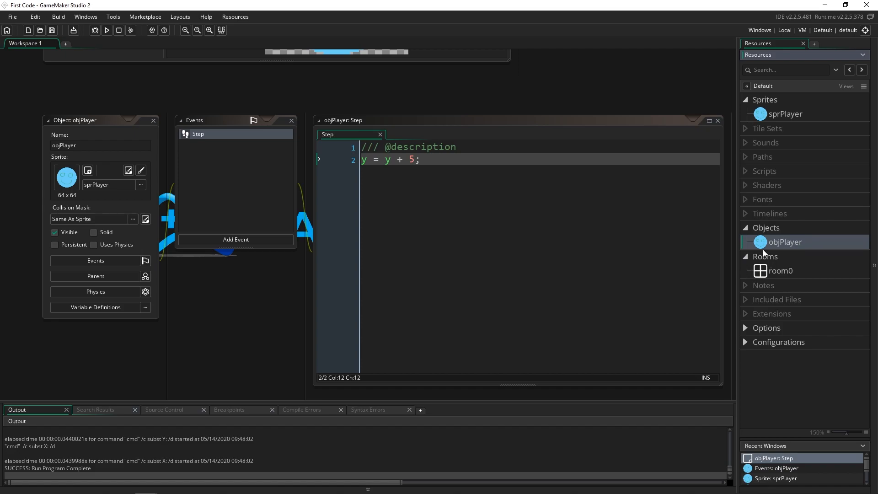
{"action": "double_click", "coordinate": [760, 271]}
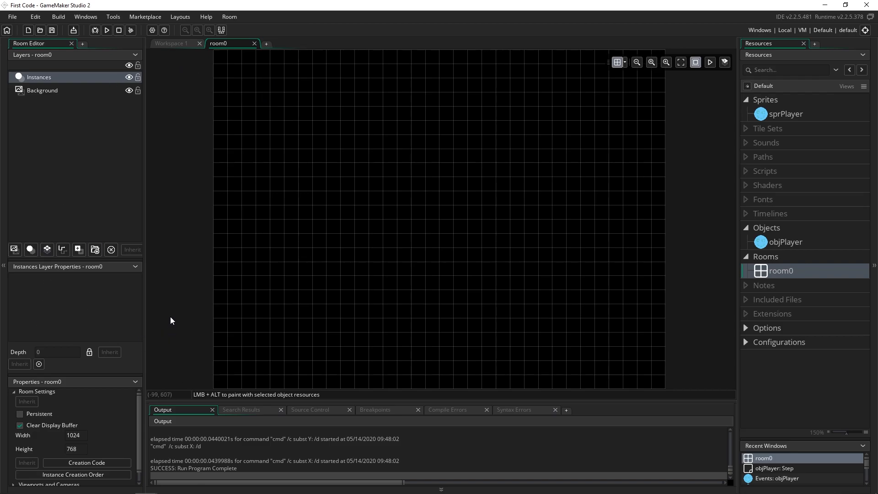
{"action": "left_click", "coordinate": [99, 81]}
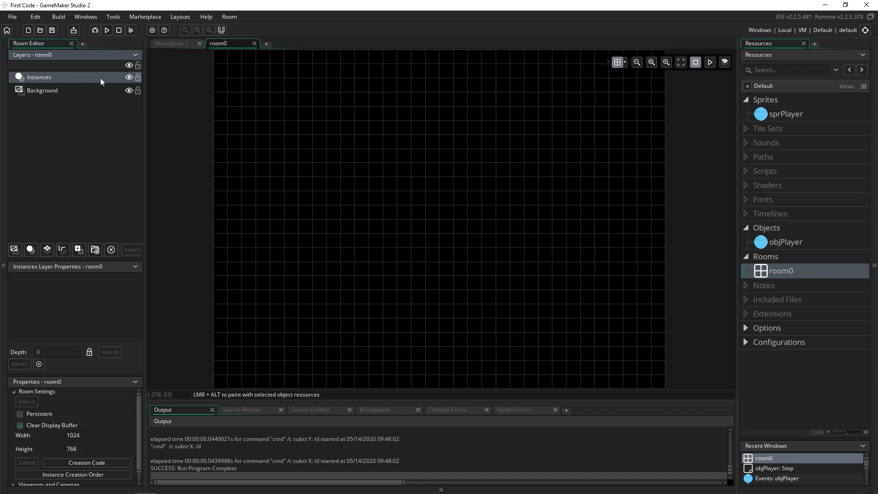
{"action": "left_click", "coordinate": [753, 241]}
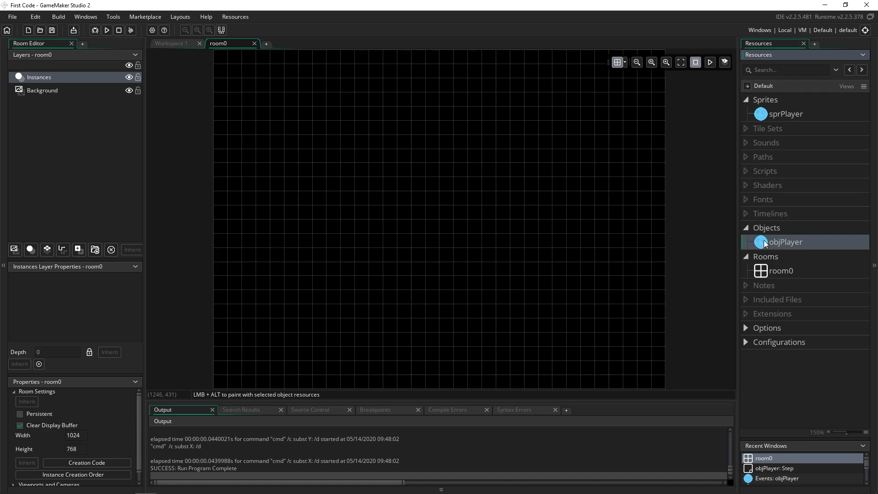
{"action": "left_click_drag", "start_coordinate": [762, 240], "coordinate": [429, 86]}
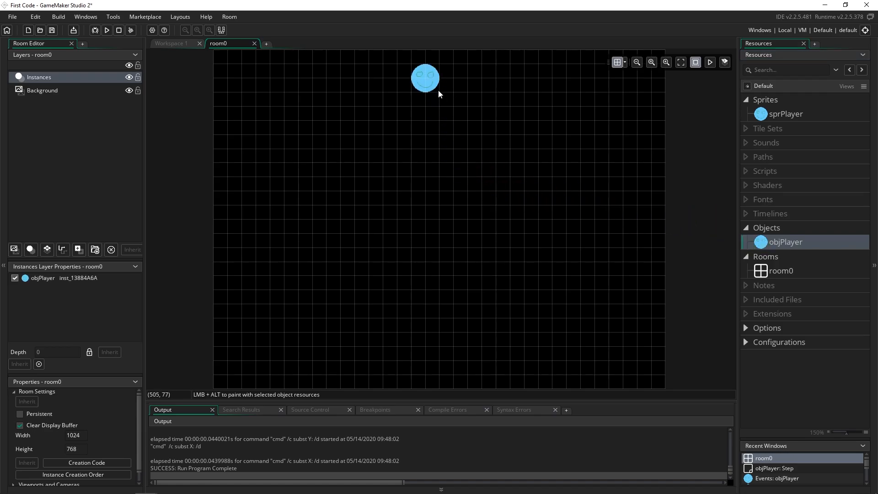
Step: Try to place an objPlayer instance on room0's Background layer, and return to the Instances layer
{"action": "left_click", "coordinate": [95, 90]}
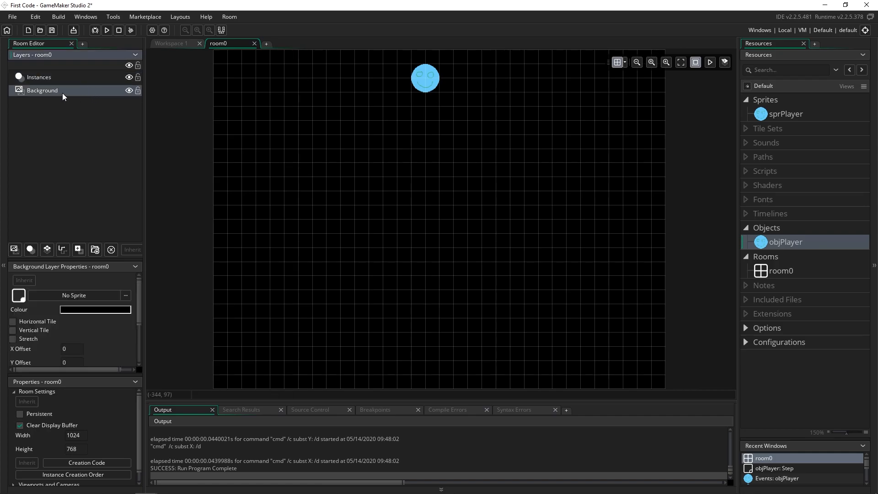
{"action": "left_click_drag", "start_coordinate": [761, 242], "coordinate": [445, 172]}
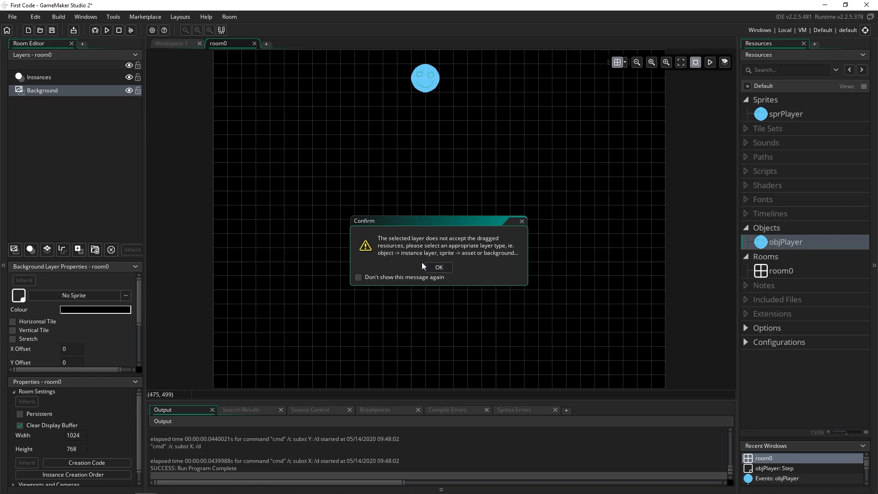
{"action": "left_click", "coordinate": [443, 269]}
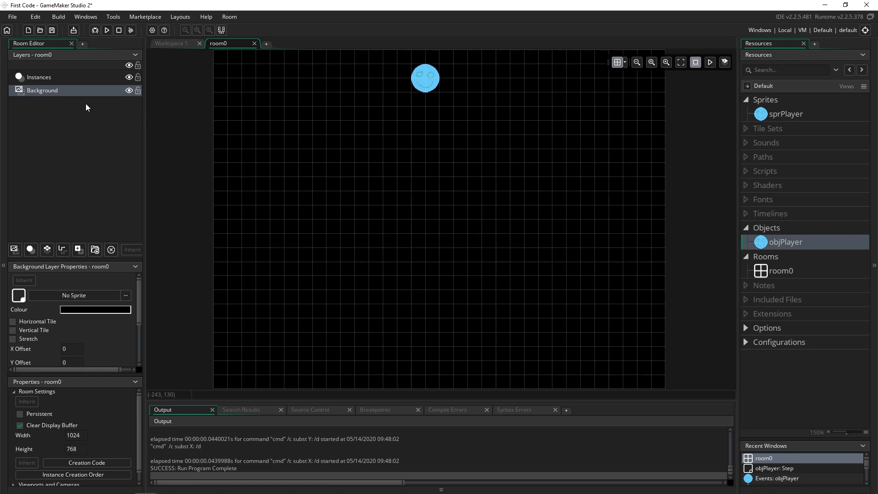
{"action": "left_click", "coordinate": [64, 79]}
Step: Select the objPlayer instance in room0, then run the game to watch its movement and close the game window
{"action": "left_click", "coordinate": [428, 80]}
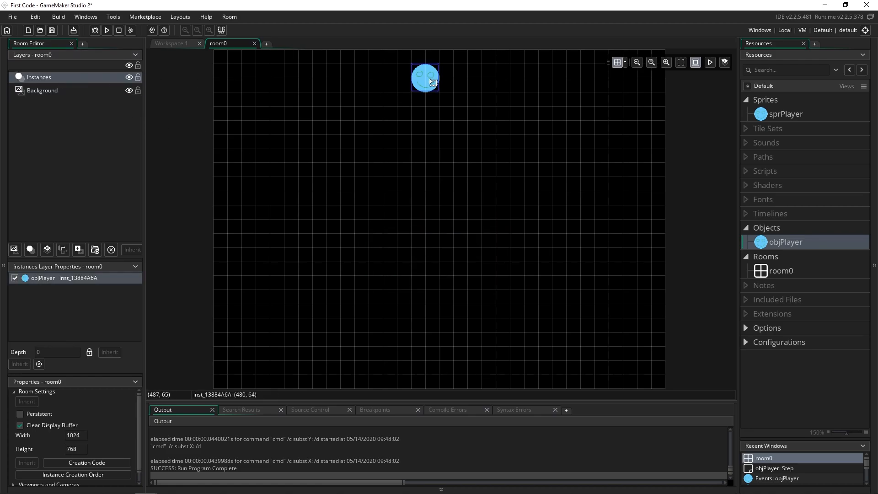
{"action": "left_click", "coordinate": [108, 30]}
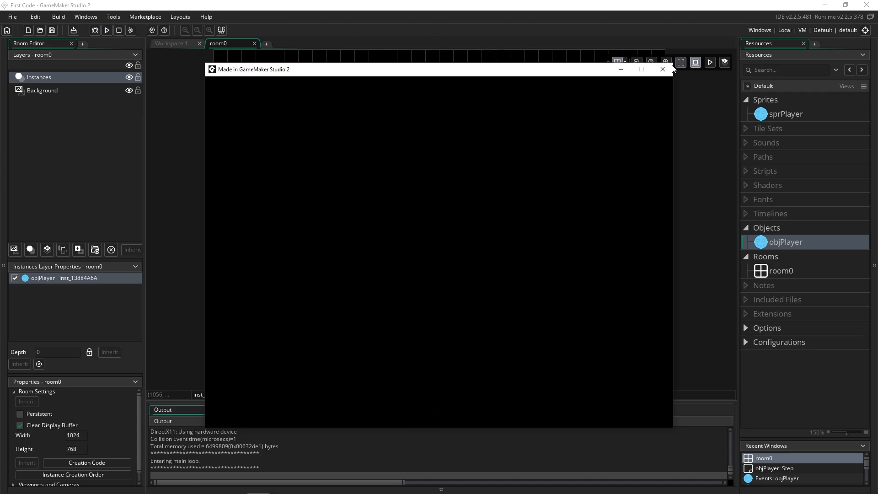
{"action": "left_click", "coordinate": [662, 69]}
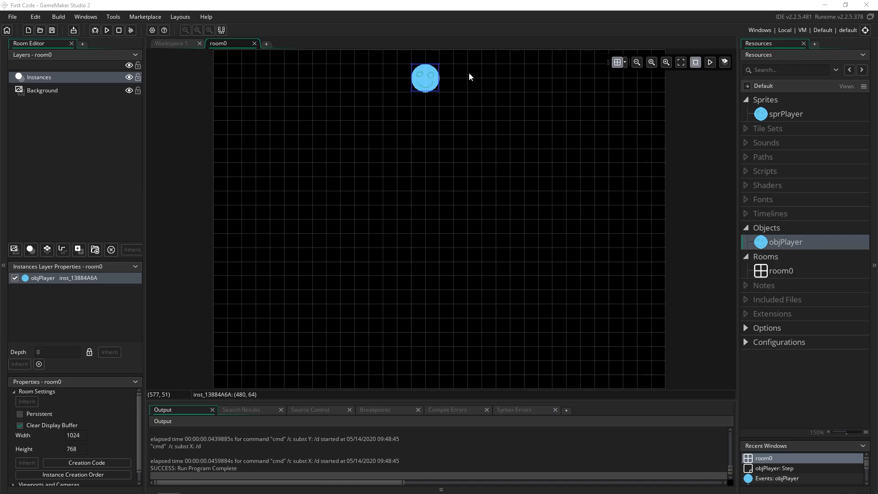
Step: Return to objPlayer's Step event and review the "y = y + 5;" line by highlighting it
{"action": "left_click", "coordinate": [182, 44]}
{"action": "left_click", "coordinate": [470, 158]}
{"action": "left_click_drag", "start_coordinate": [470, 159], "coordinate": [353, 158]}
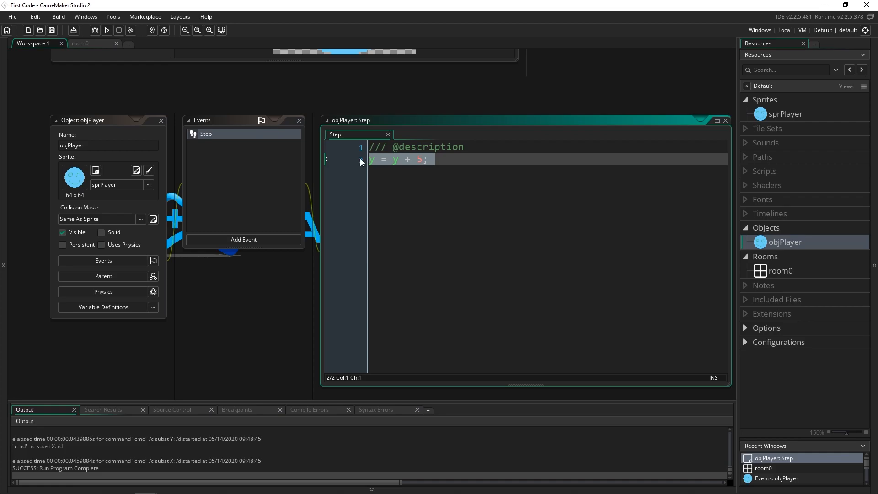
{"action": "left_click", "coordinate": [512, 162]}
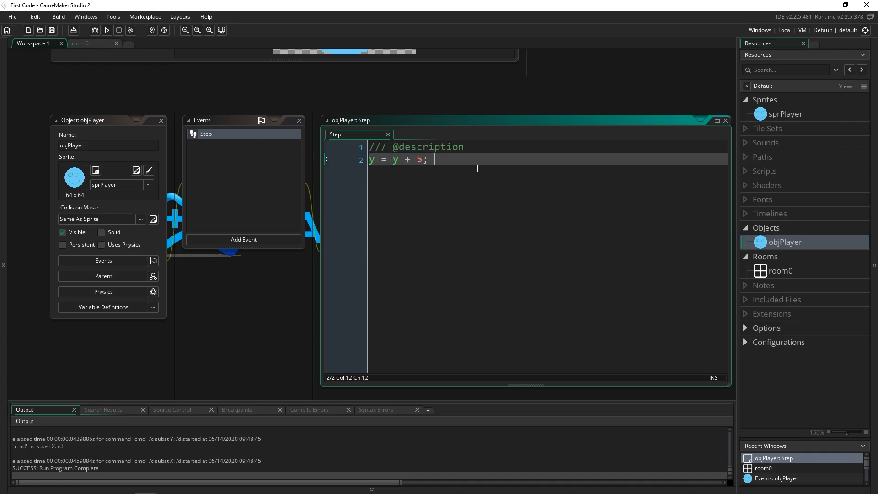